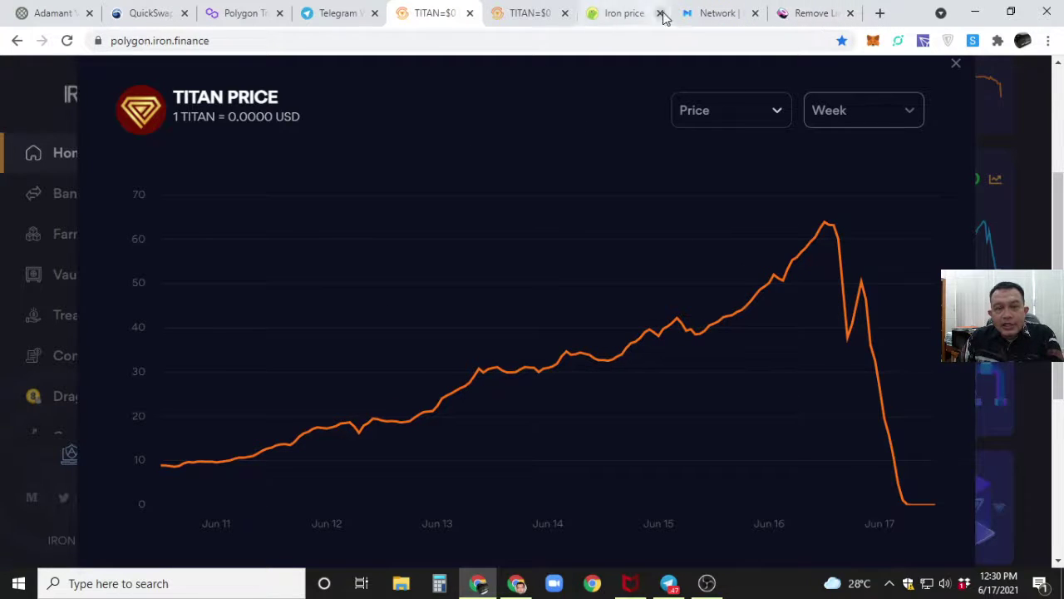
# Step: Switch to SushiSwap's swap form and reverse its direction, choosing TITAN as the token to swap from into MATIC
pyautogui.click(799, 14)
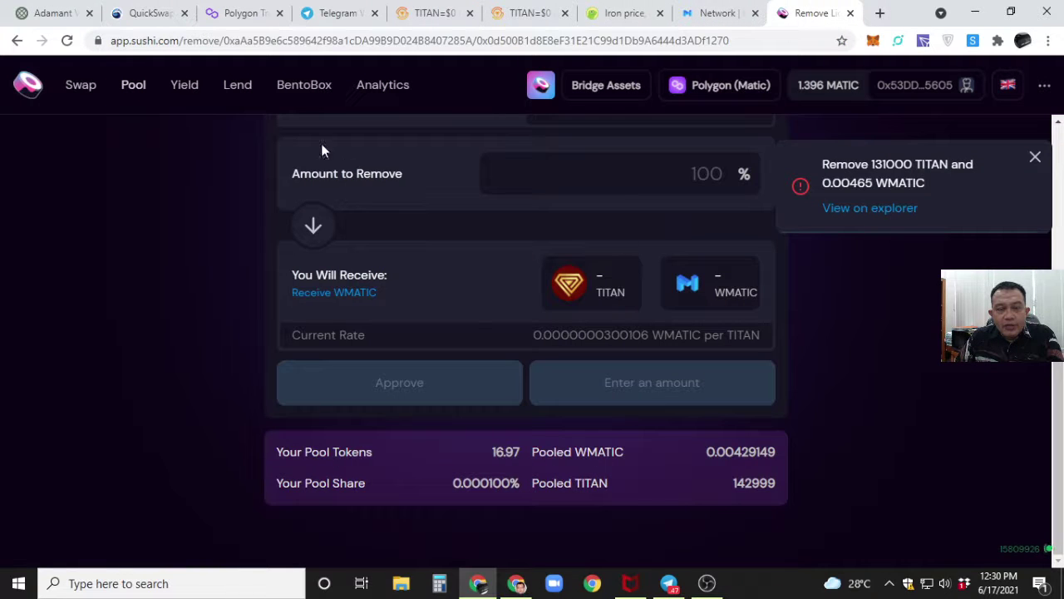
pyautogui.click(81, 87)
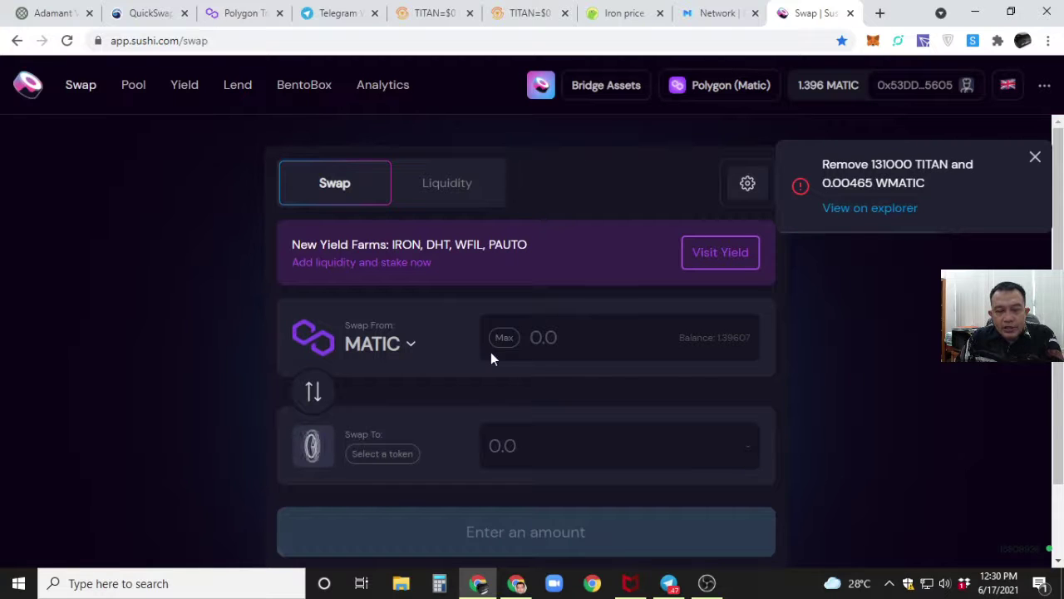
pyautogui.click(312, 395)
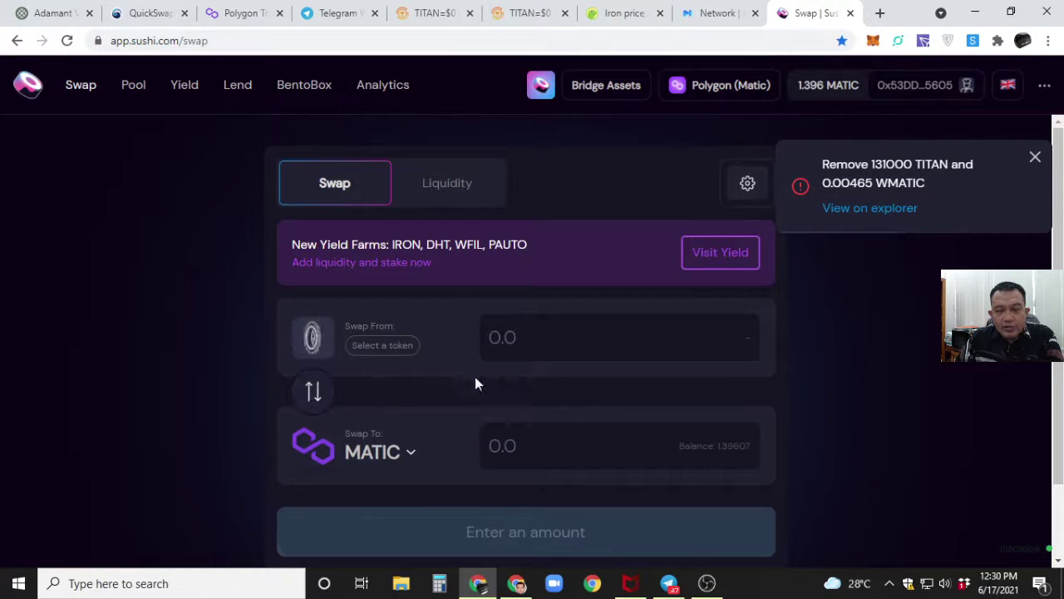
pyautogui.click(406, 346)
pyautogui.click(445, 344)
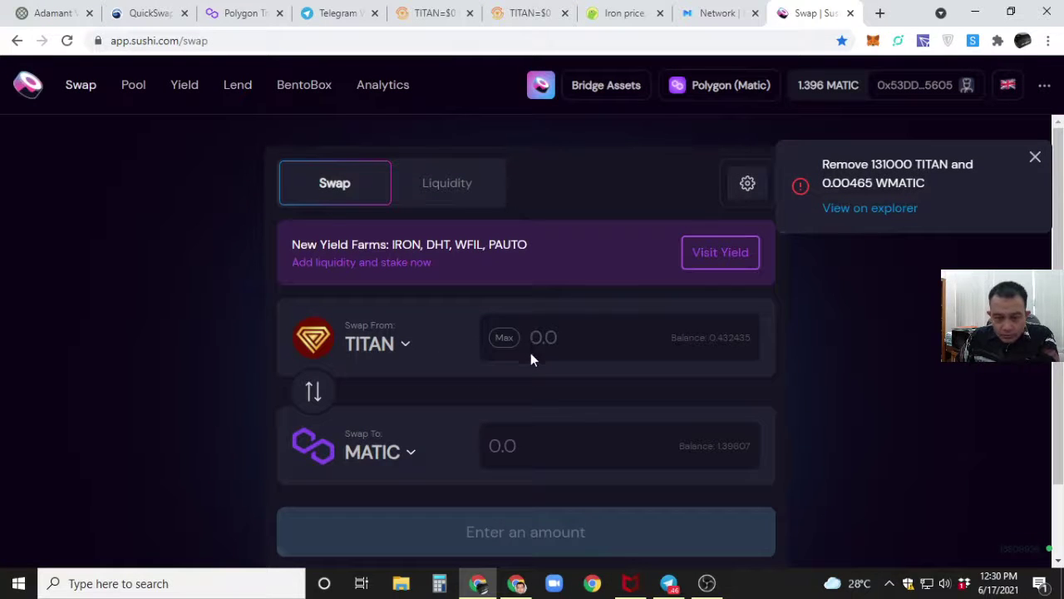
# Step: Choose WMATIC as the token to receive and enter the maximum TITAN balance to preview the swap quote
pyautogui.click(407, 454)
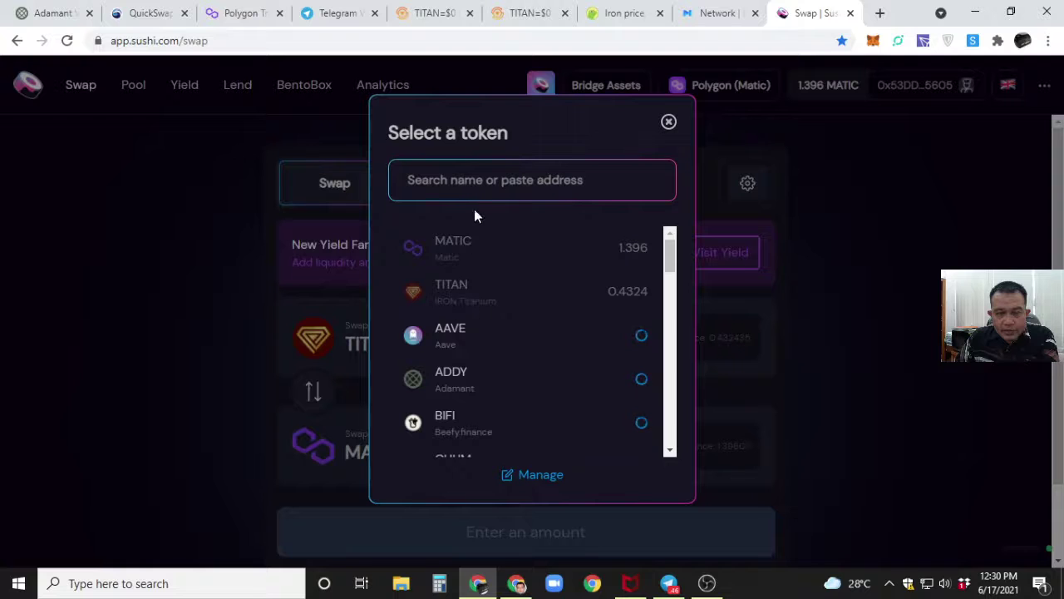
pyautogui.click(480, 180)
pyautogui.write('w')
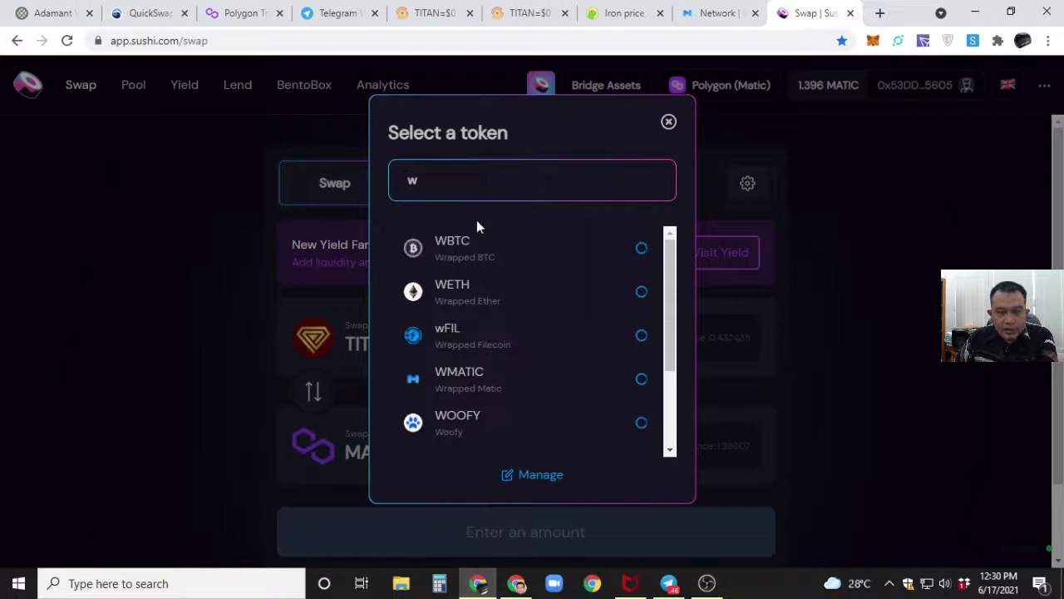
pyautogui.click(466, 372)
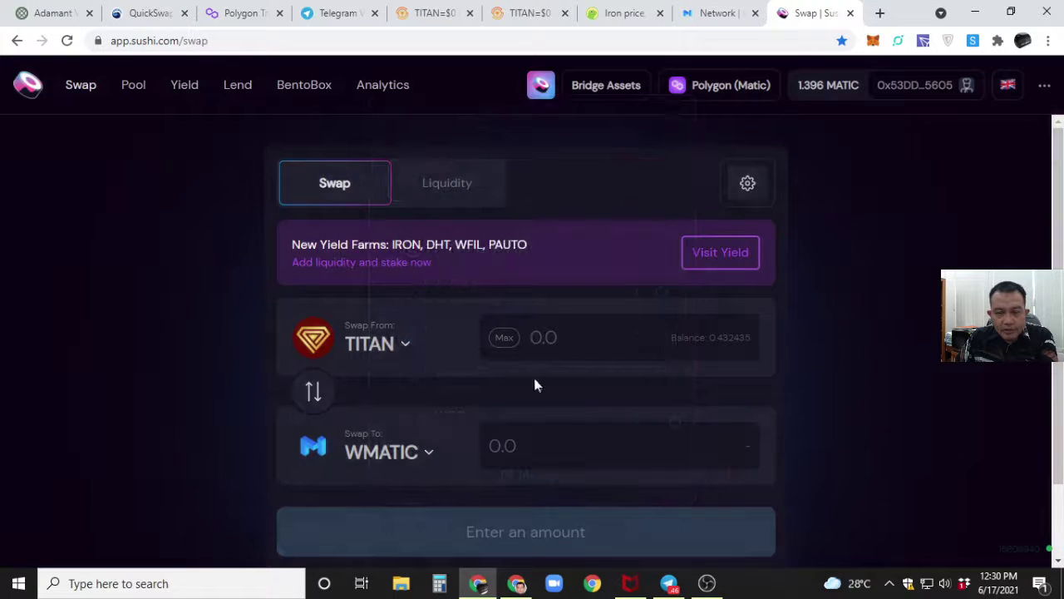
pyautogui.click(503, 339)
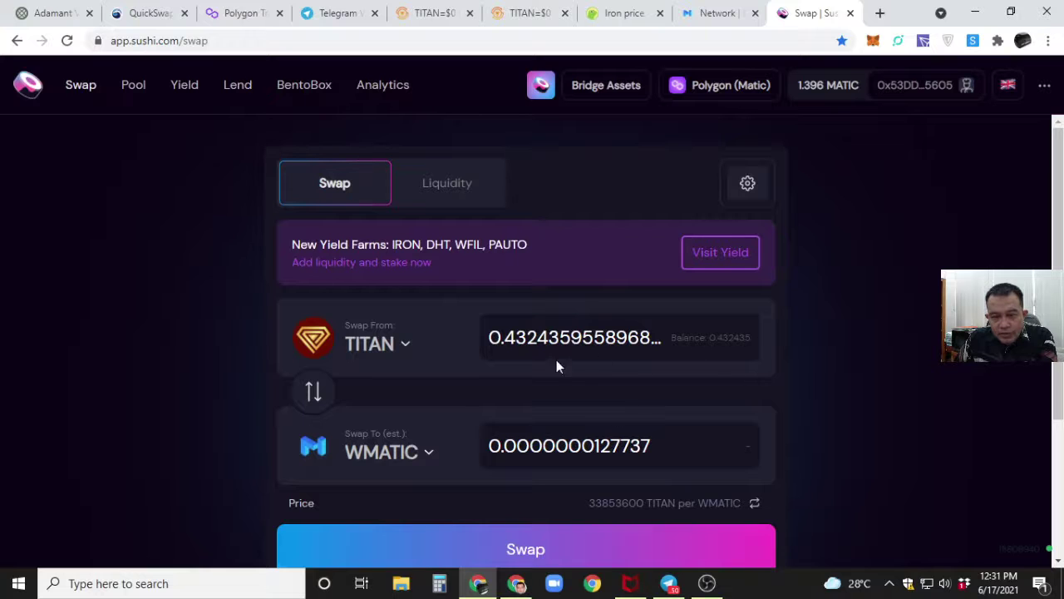
pyautogui.scroll(-3, 603, 354)
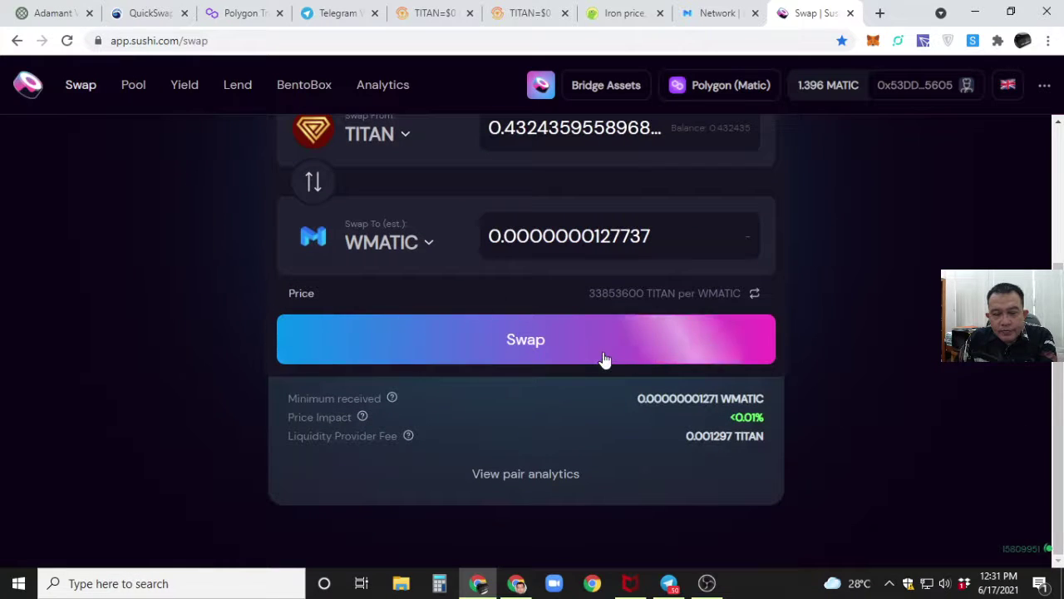
pyautogui.scroll(2, 607, 356)
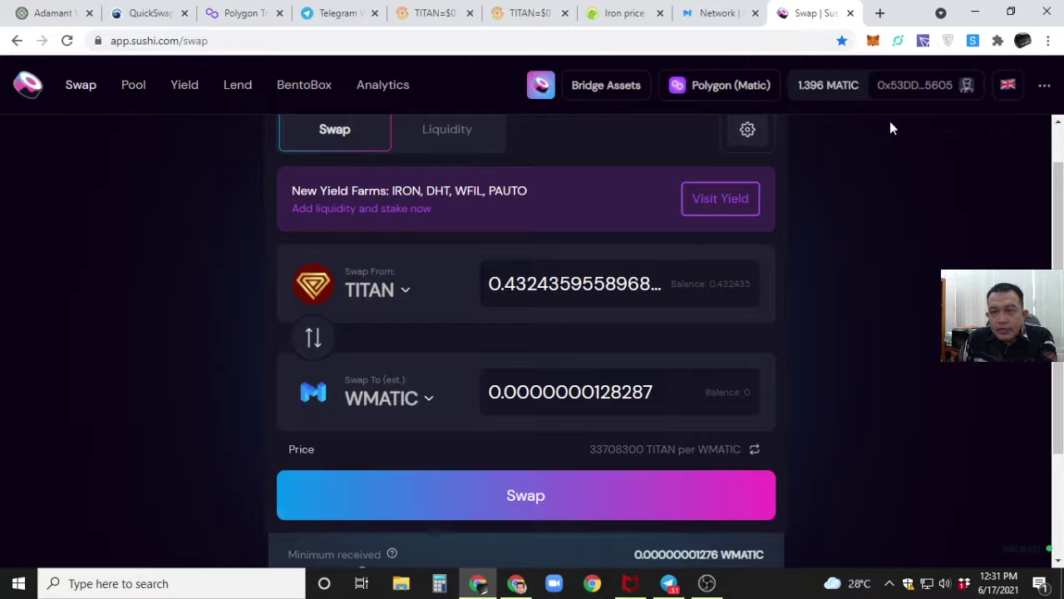
# Step: Check the recent transaction activity in the MetaMask wallet for the liquidity removal's status
pyautogui.click(873, 41)
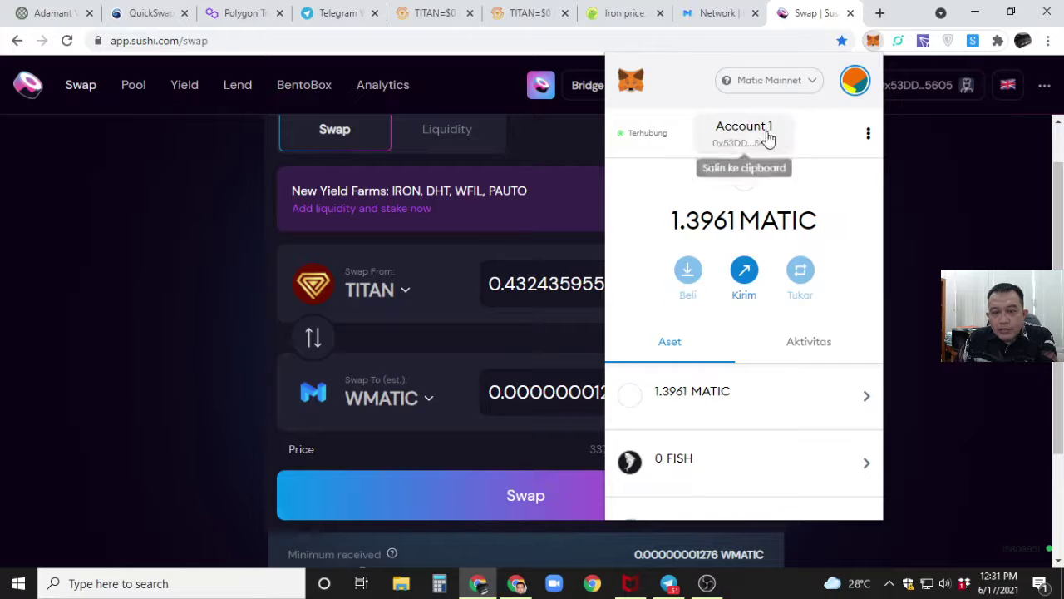
pyautogui.click(811, 348)
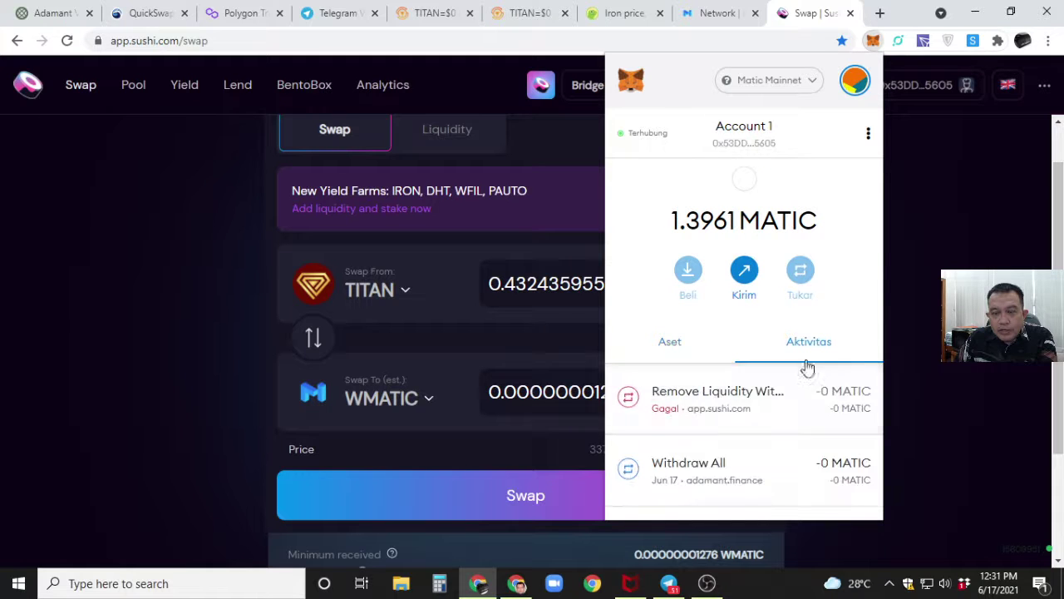
pyautogui.click(233, 324)
# Step: Go from the swap form to the liquidity removal form for the TITAN/WMATIC pair
pyautogui.click(434, 135)
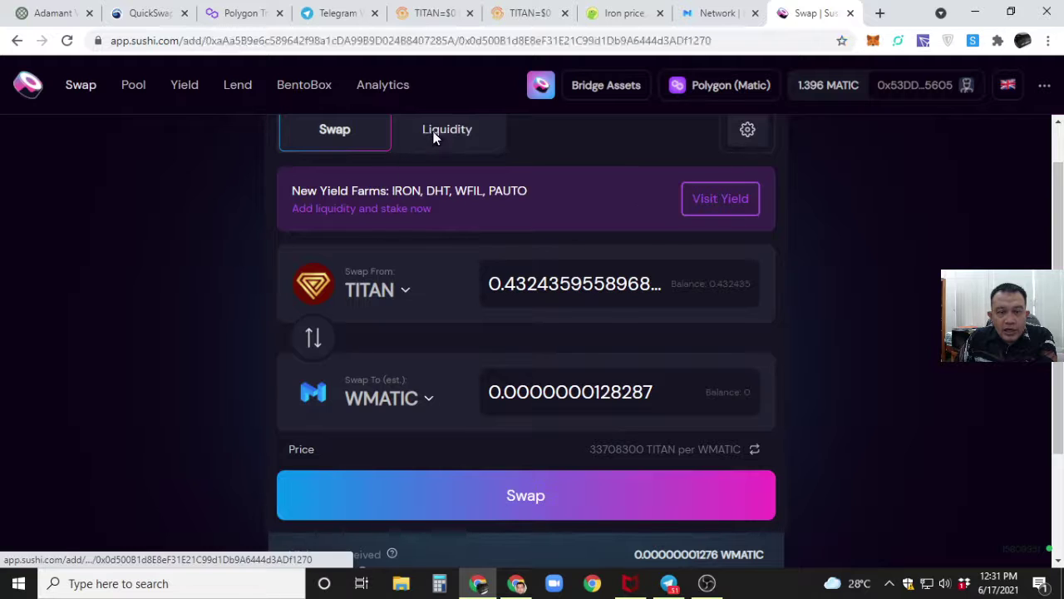
pyautogui.scroll(-3, 466, 333)
pyautogui.click(637, 223)
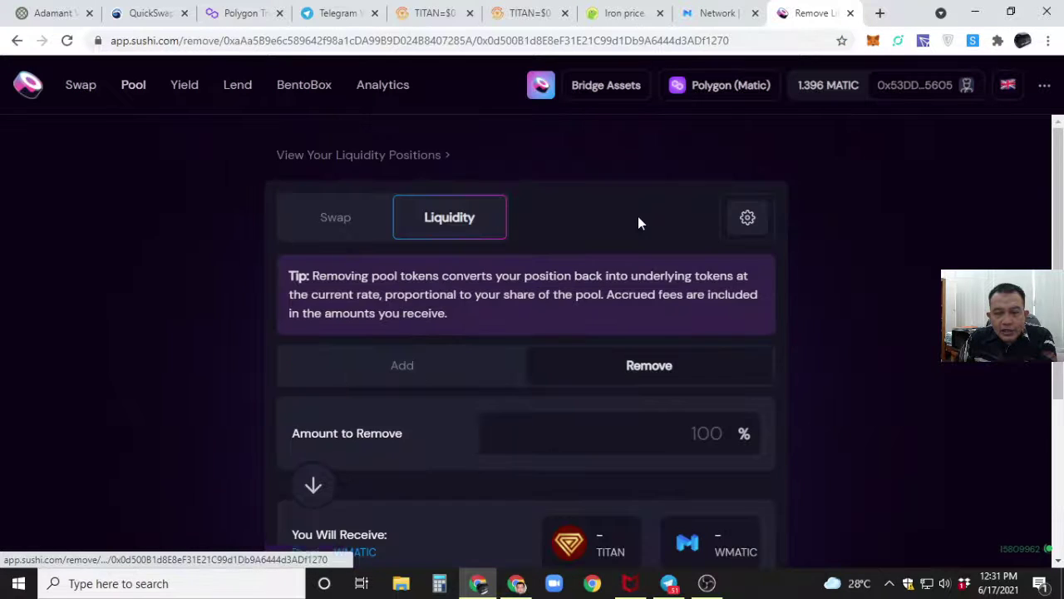
pyautogui.scroll(-3, 637, 223)
pyautogui.scroll(1, 637, 222)
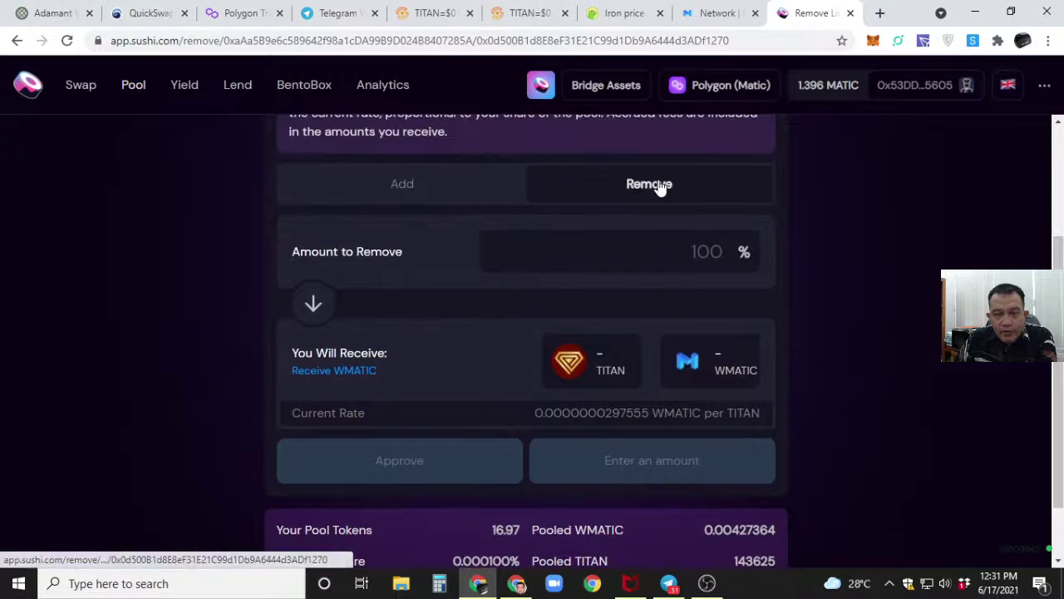
# Step: Set the amount of liquidity to remove to 100% and sign the LP token approval in MetaMask
pyautogui.click(690, 252)
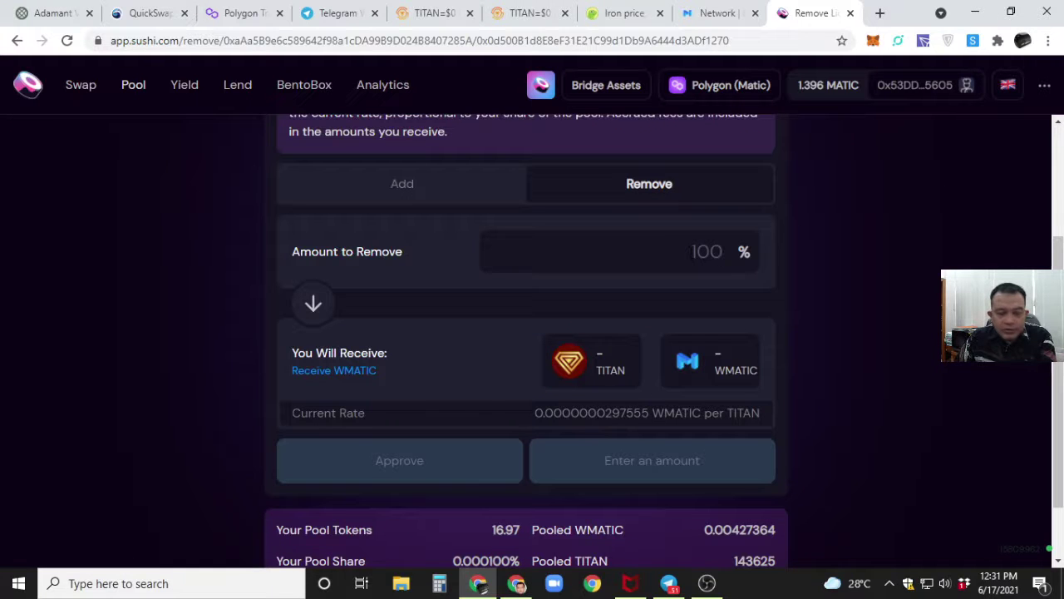
pyautogui.write('100')
pyautogui.click(391, 460)
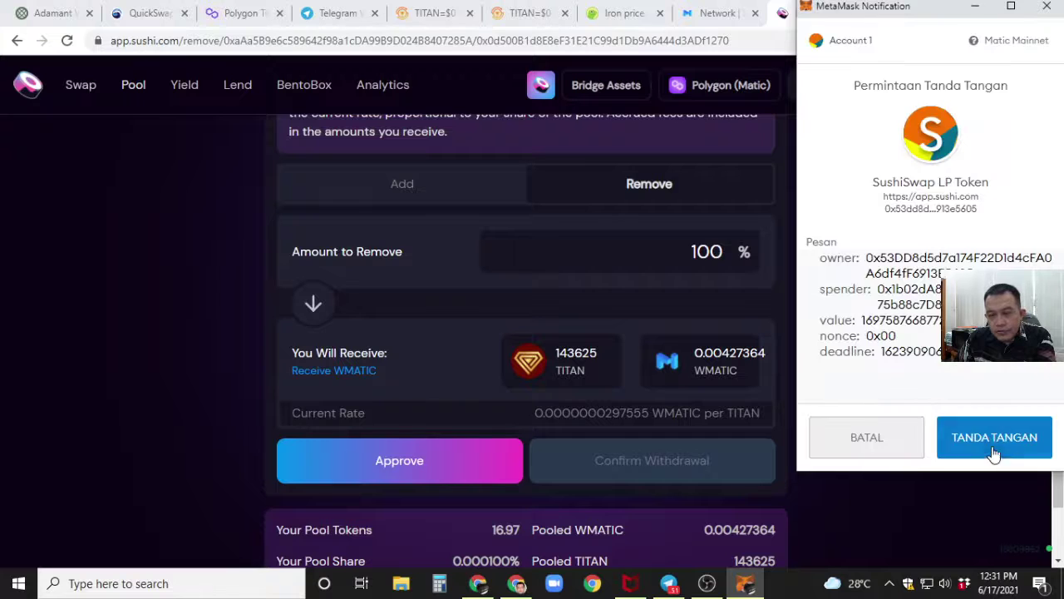
pyautogui.click(995, 442)
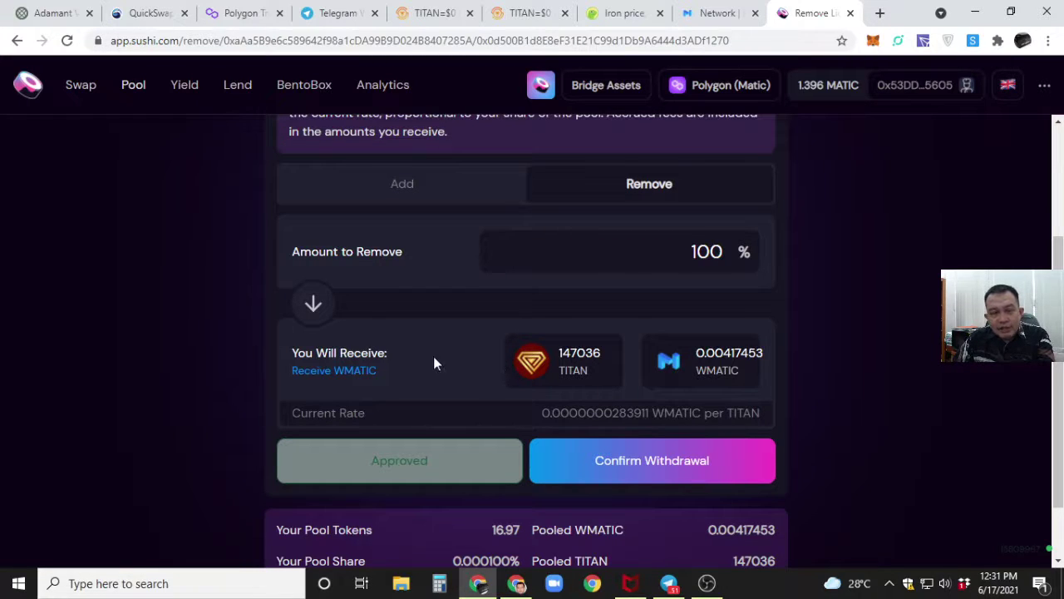
# Step: Examine the withdrawal form's receivable TITAN and WMATIC amounts, current rate and pooled balances
pyautogui.scroll(-1, 436, 363)
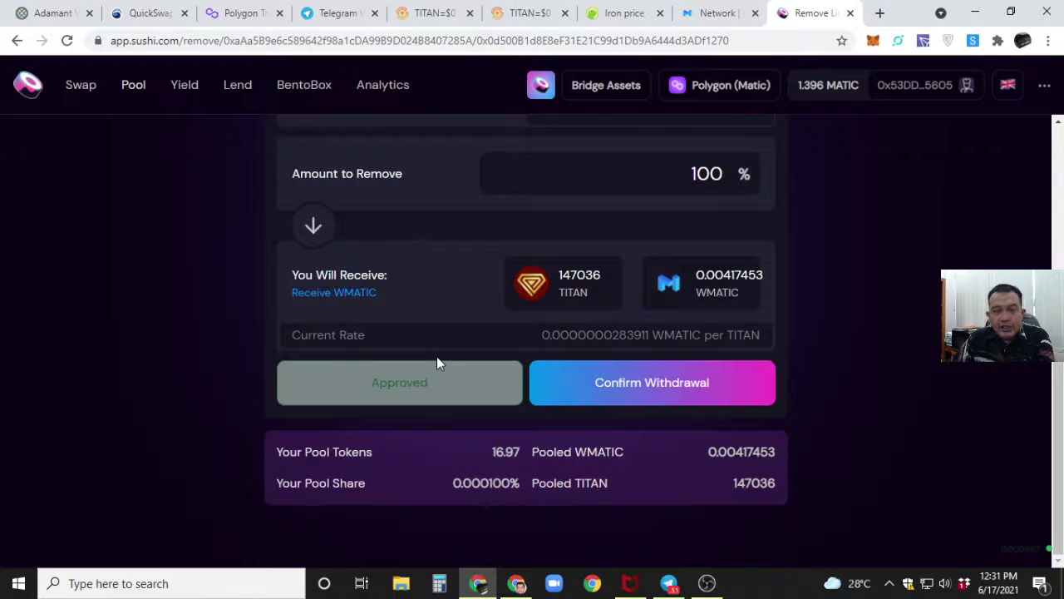
pyautogui.scroll(2, 466, 225)
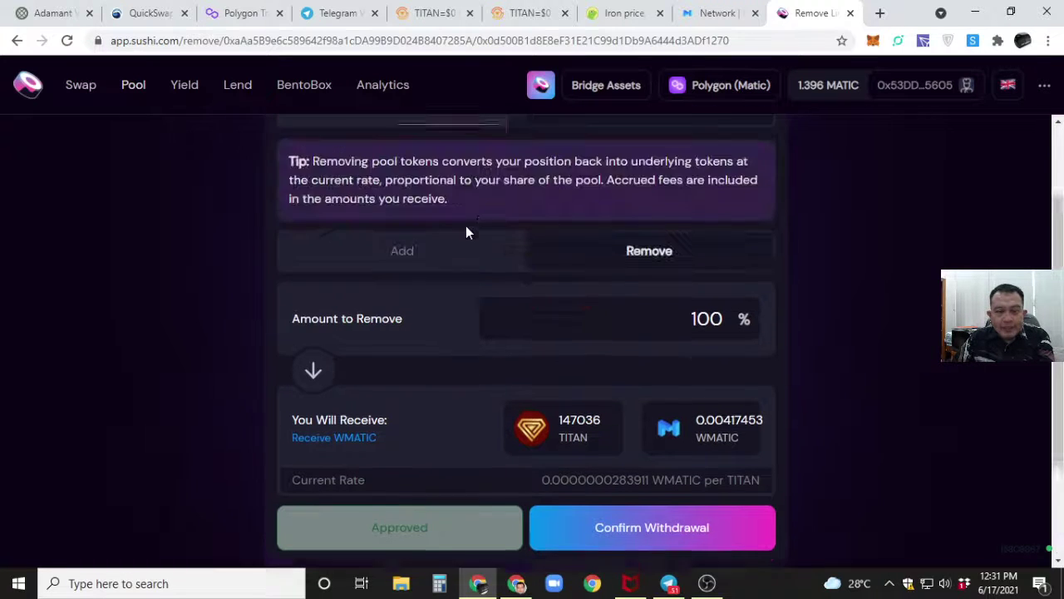
pyautogui.scroll(-1, 465, 225)
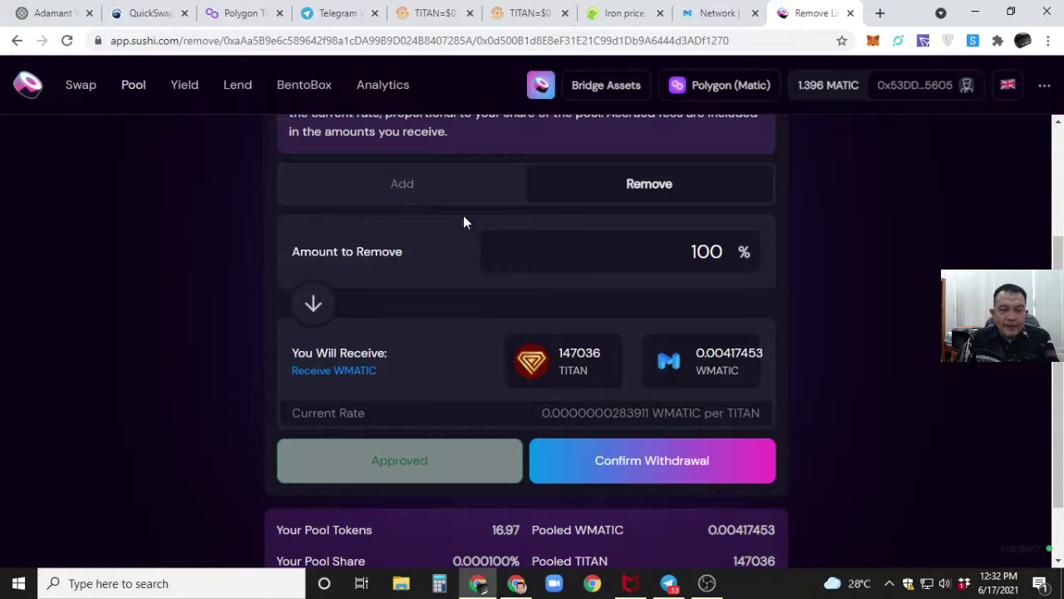
pyautogui.scroll(-1, 828, 281)
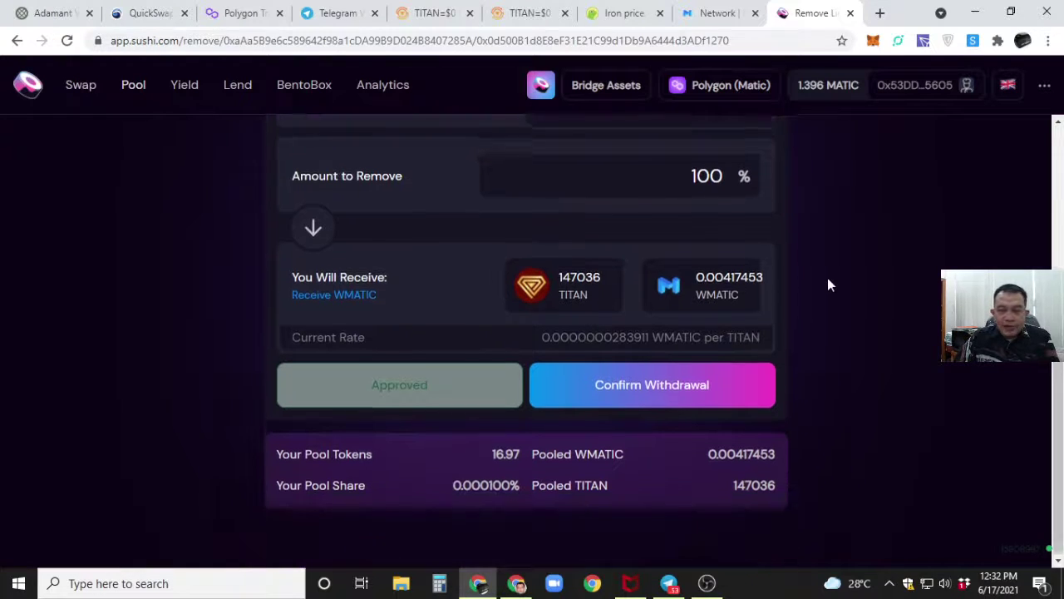
pyautogui.scroll(3, 828, 285)
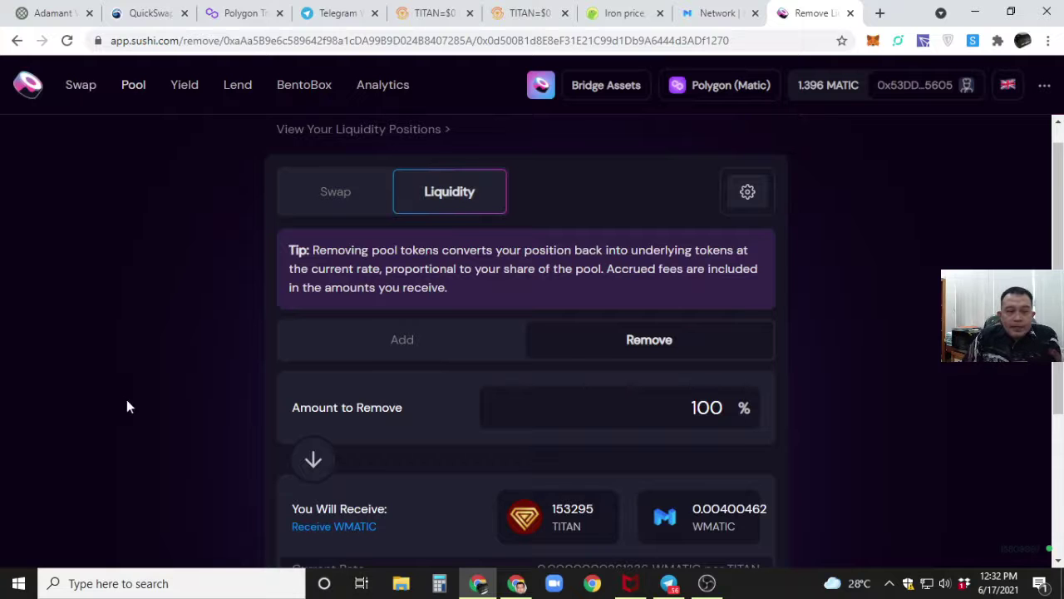
pyautogui.scroll(-3, 171, 255)
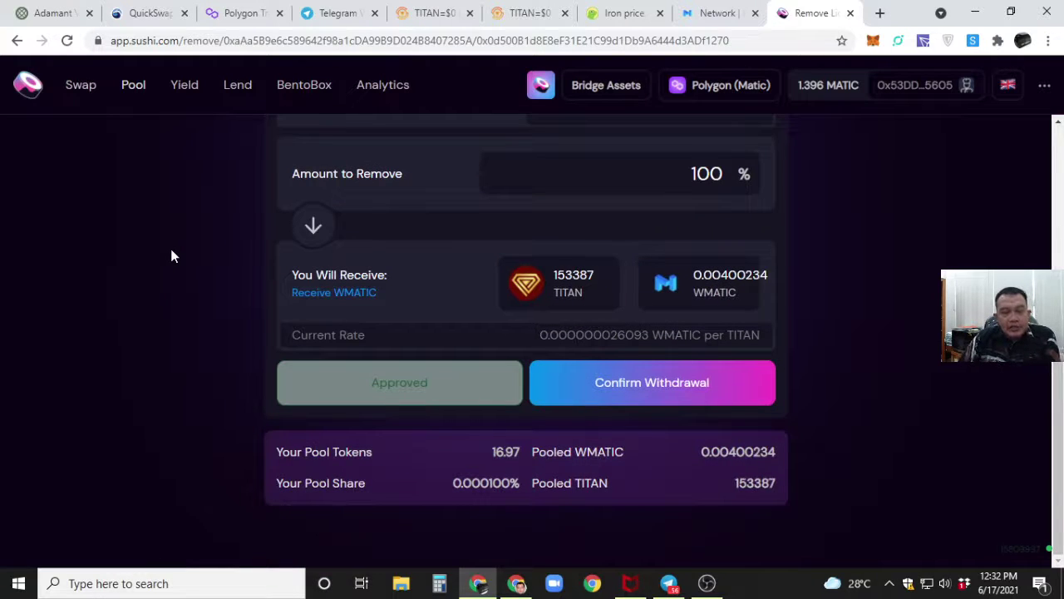
pyautogui.scroll(3, 192, 224)
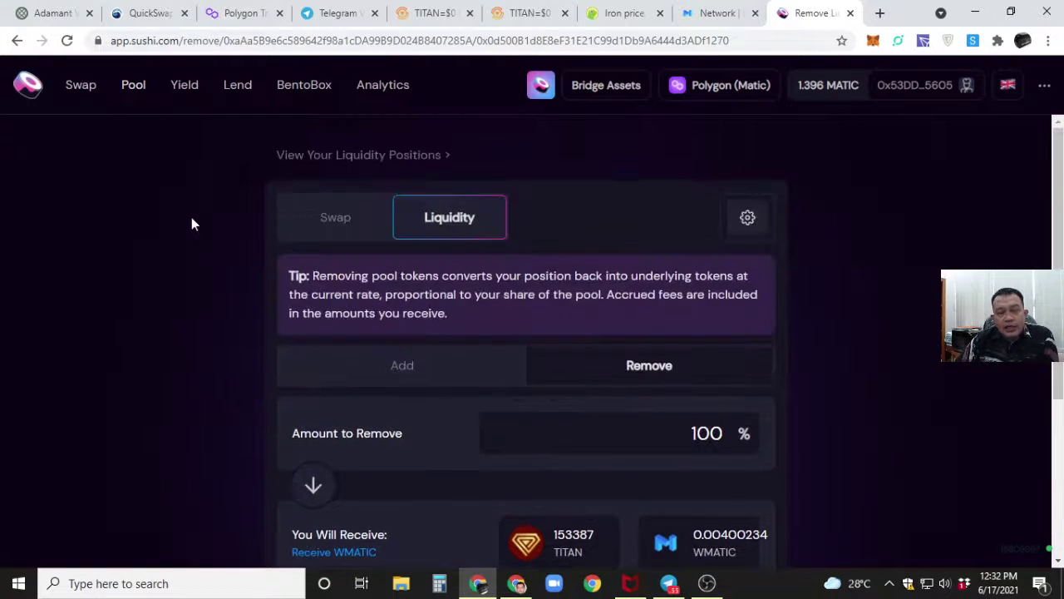
pyautogui.scroll(-3, 191, 220)
pyautogui.scroll(3, 191, 220)
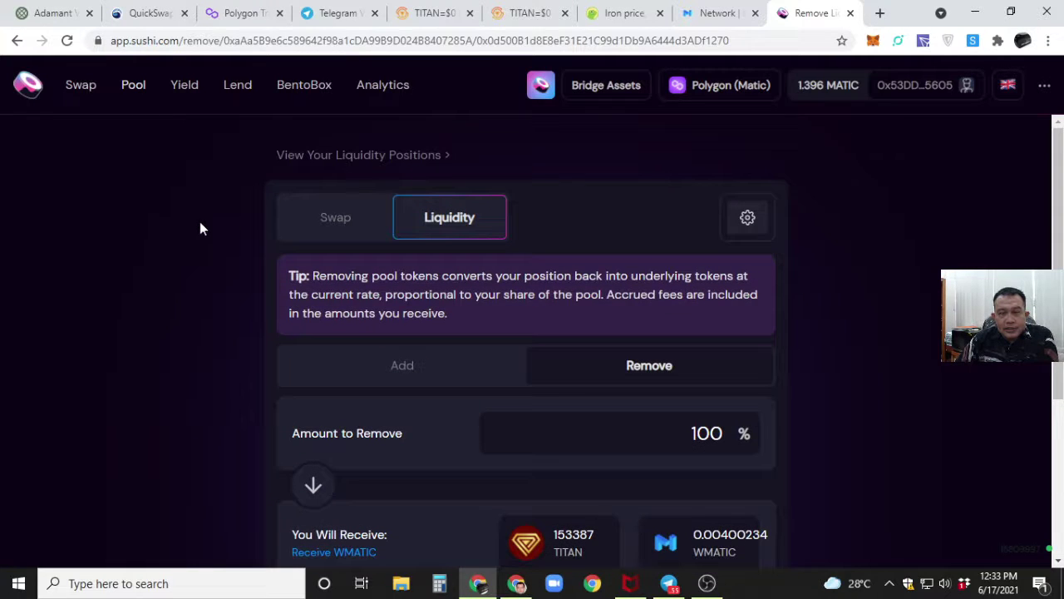
pyautogui.scroll(-3, 190, 220)
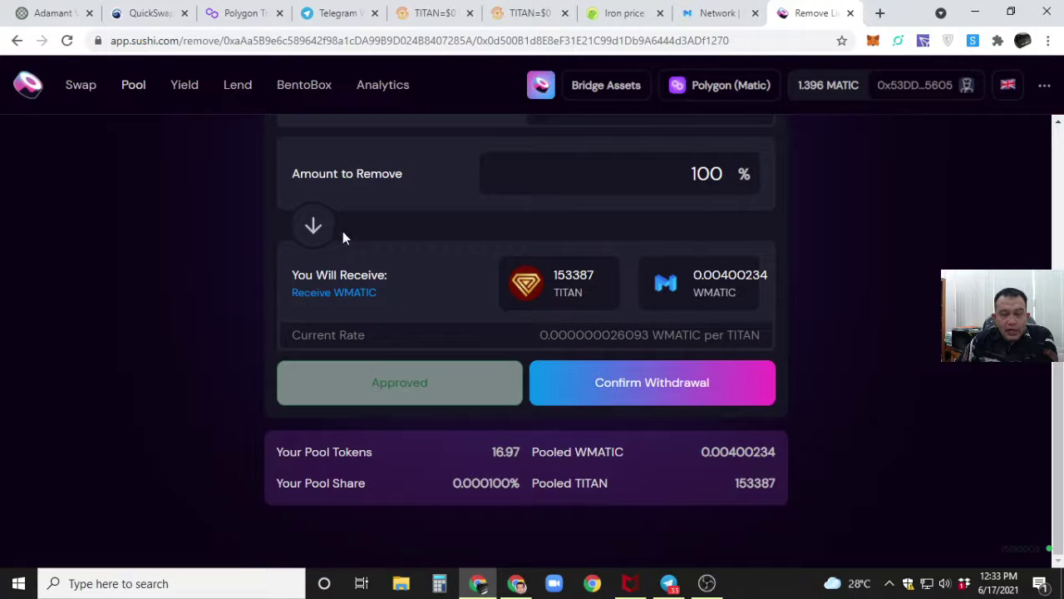
pyautogui.scroll(3, 560, 233)
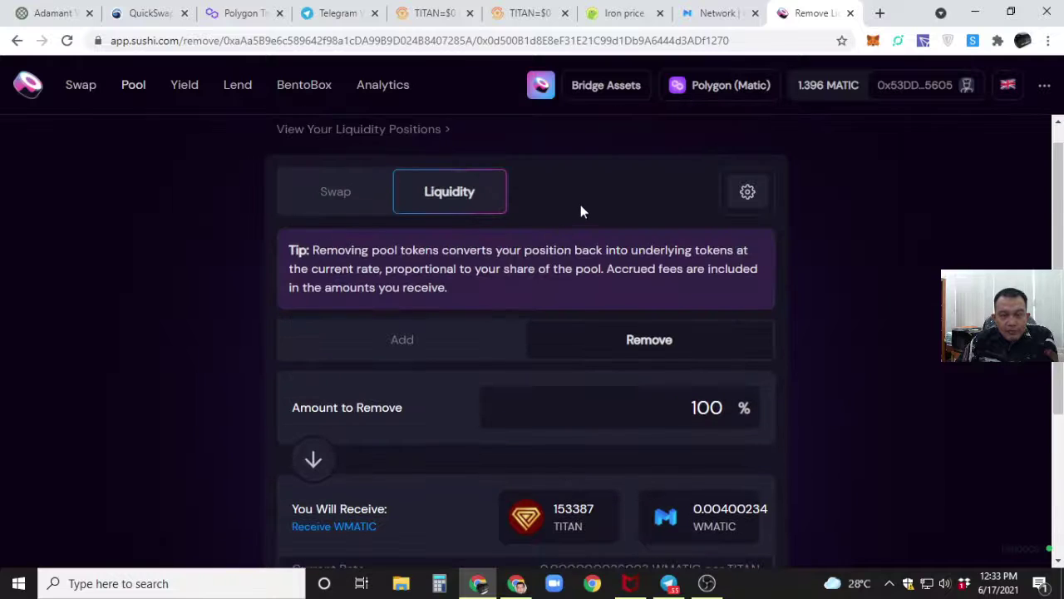
pyautogui.scroll(-3, 573, 208)
pyautogui.scroll(3, 555, 203)
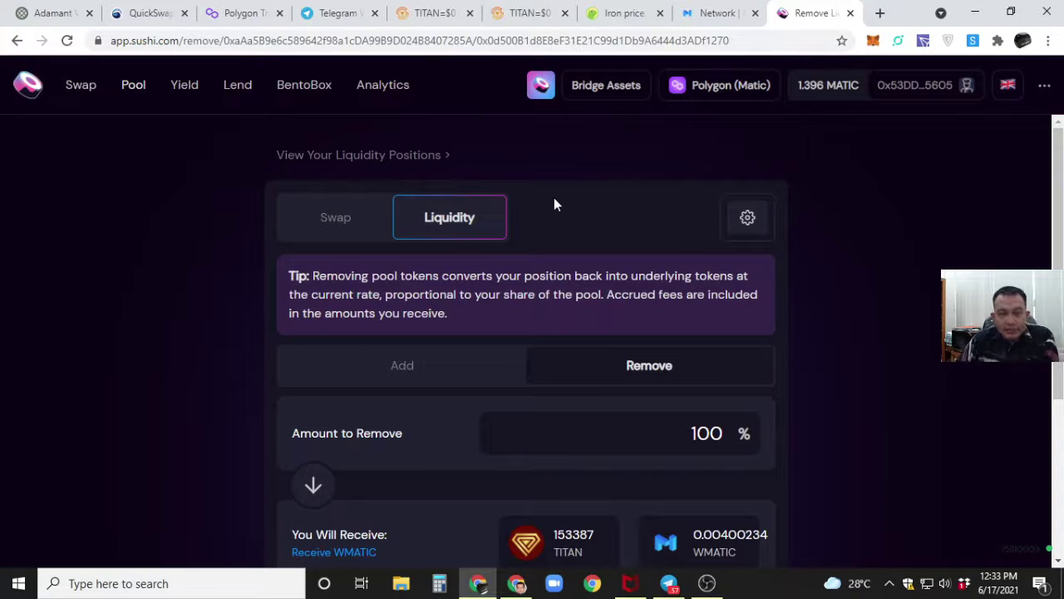
pyautogui.scroll(-3, 555, 204)
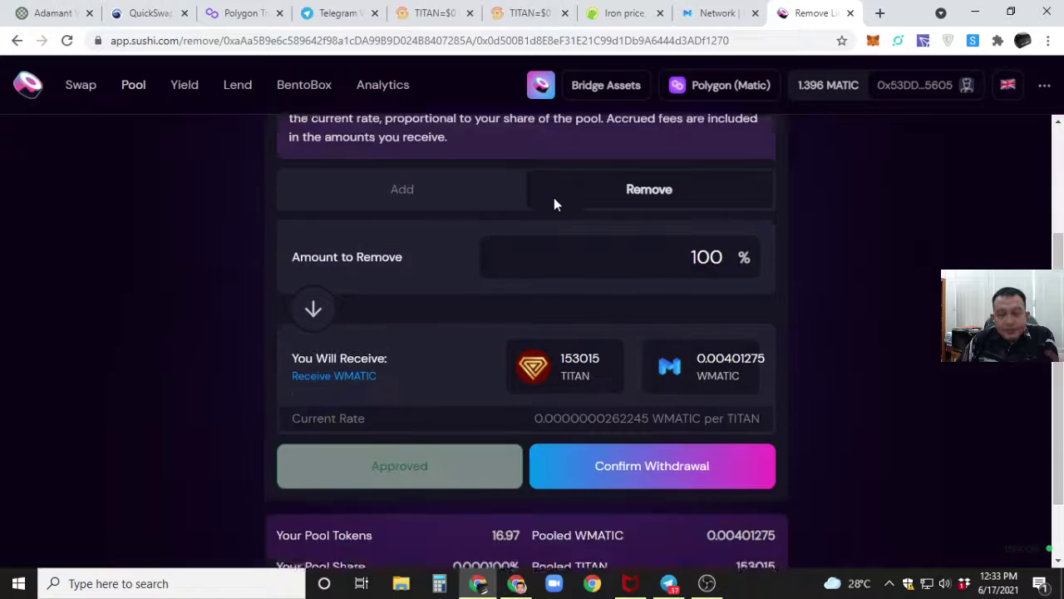
pyautogui.click(654, 384)
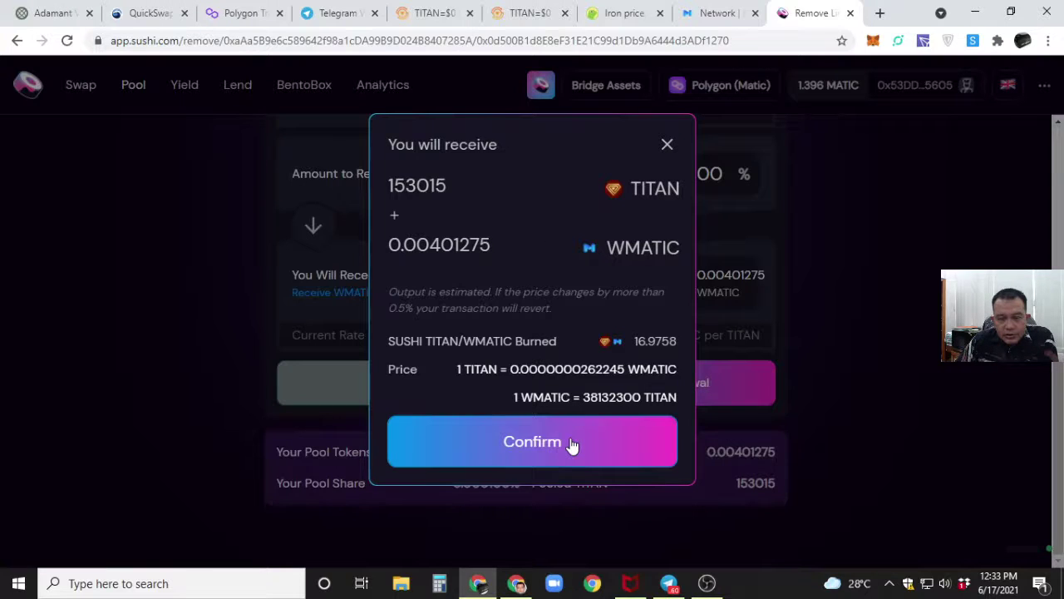
pyautogui.click(667, 147)
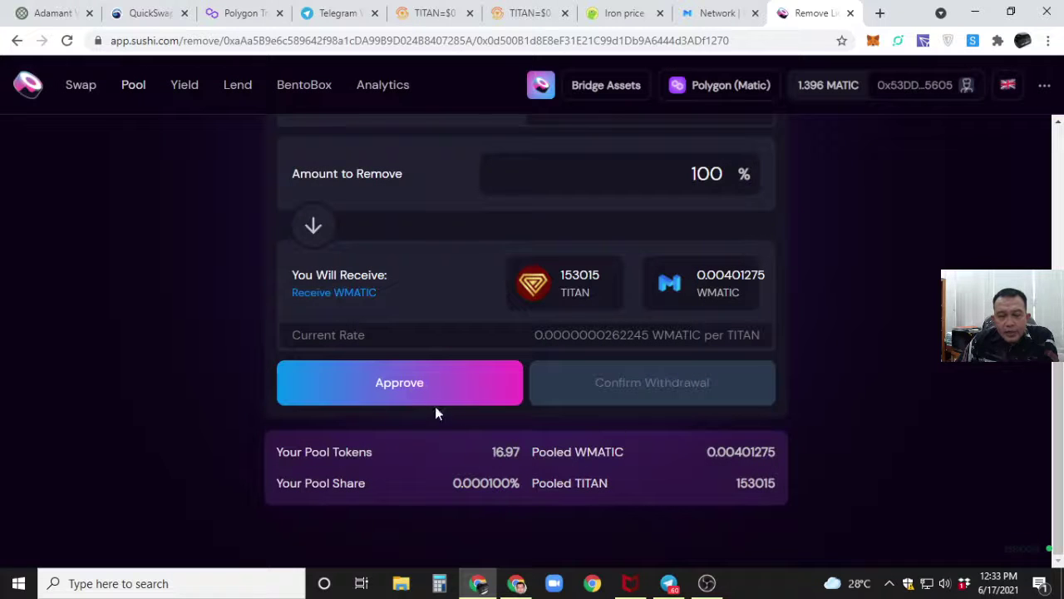
# Step: Sign the LP token approval again and submit the 100% TITAN/WMATIC withdrawal, confirming its transaction in MetaMask
pyautogui.click(407, 398)
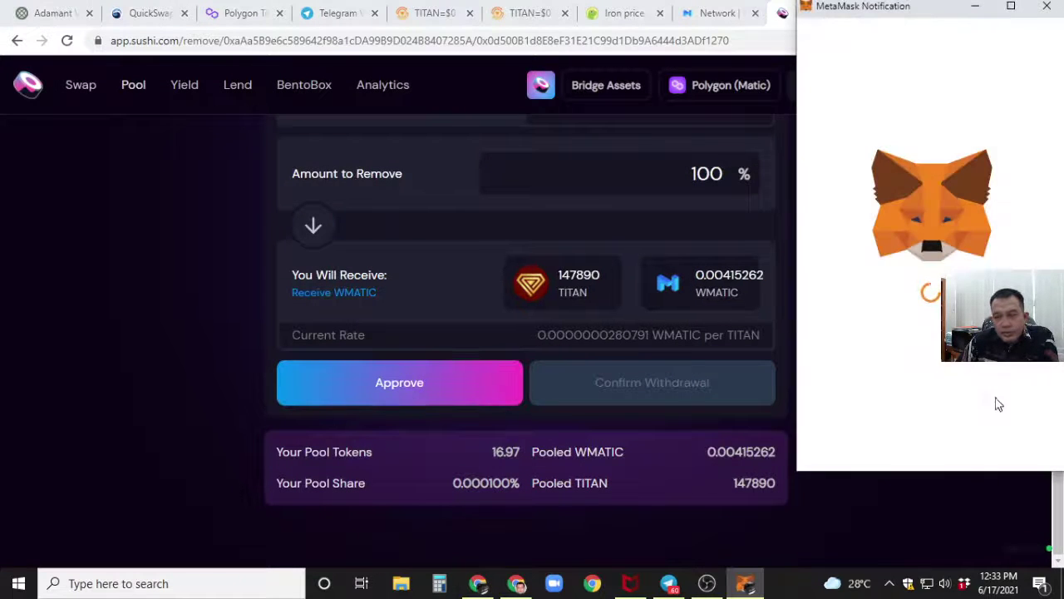
pyautogui.click(987, 446)
pyautogui.click(711, 384)
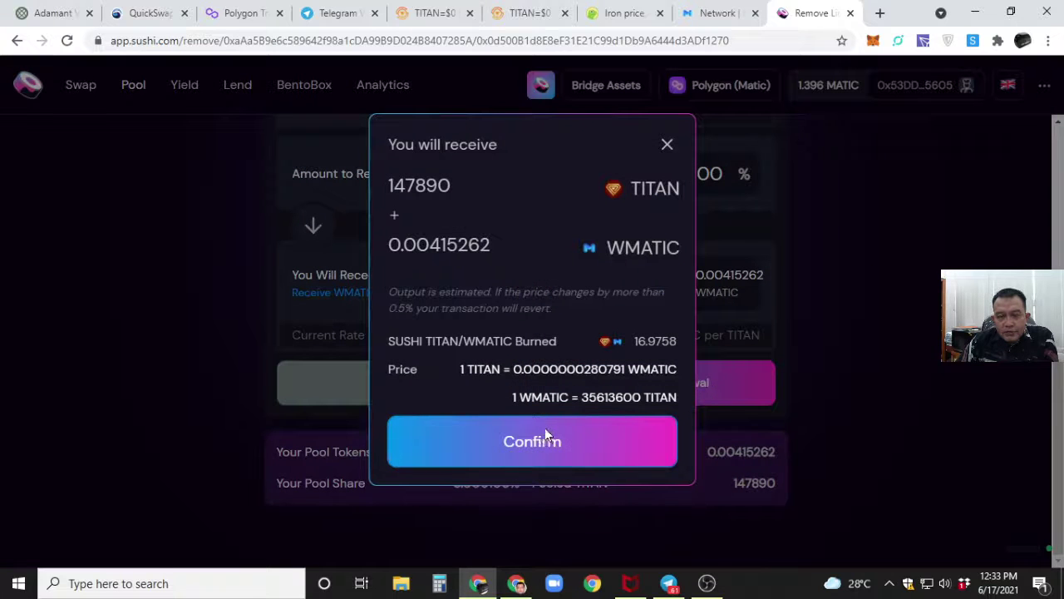
pyautogui.click(546, 434)
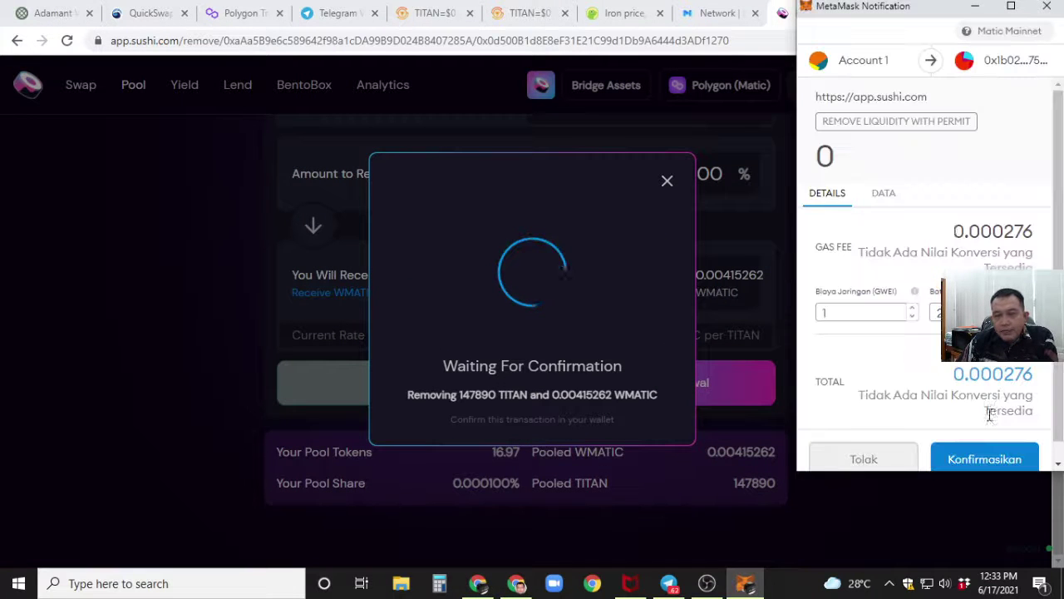
pyautogui.click(987, 456)
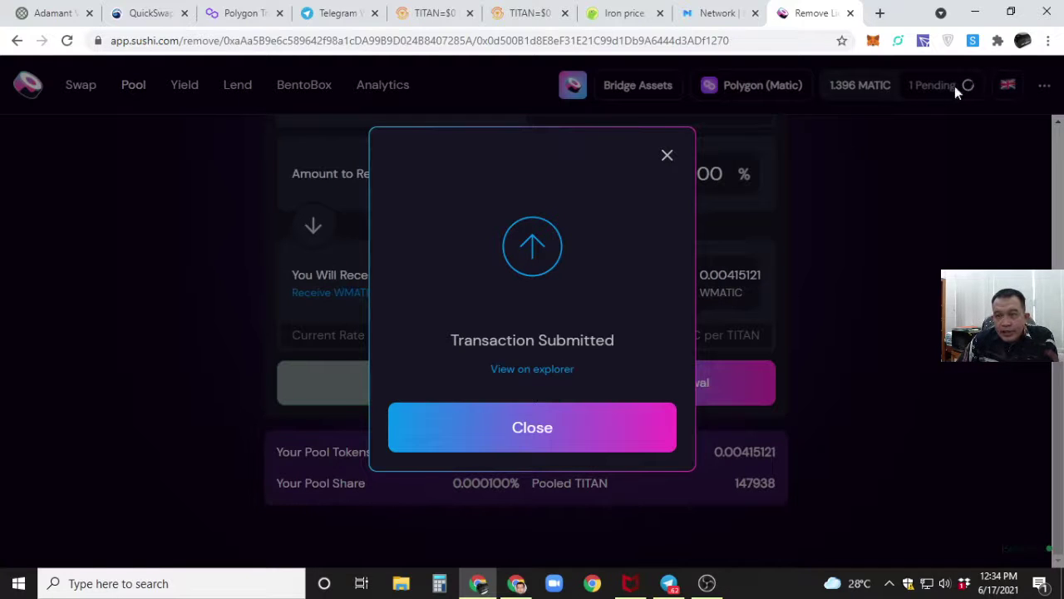
pyautogui.click(534, 430)
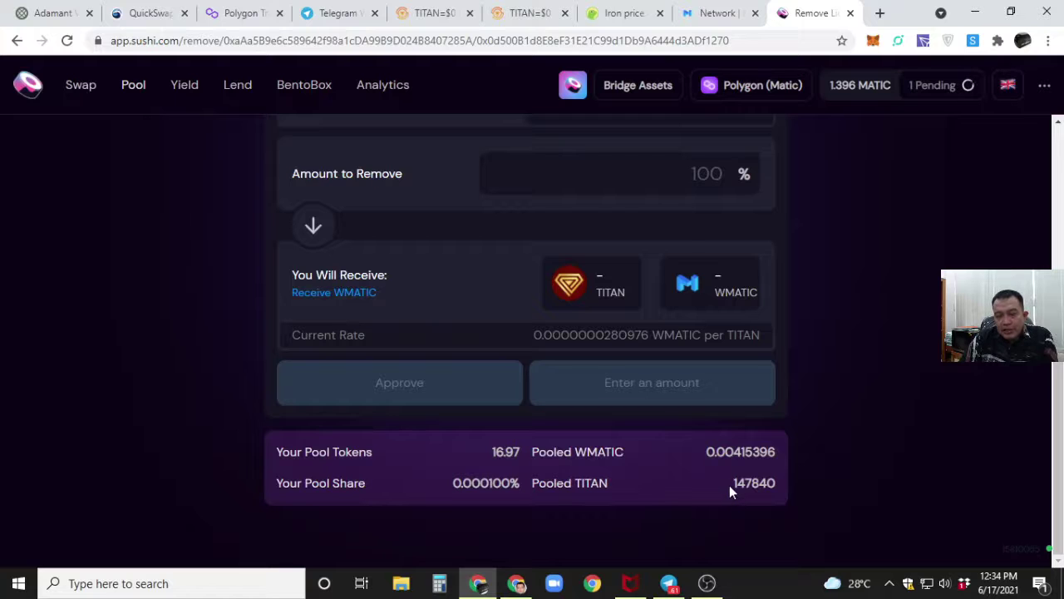
# Step: Highlight the pooled TITAN amount in the pool summary, and switch to OBS Studio
pyautogui.moveTo(729, 484); pyautogui.dragTo(783, 488)
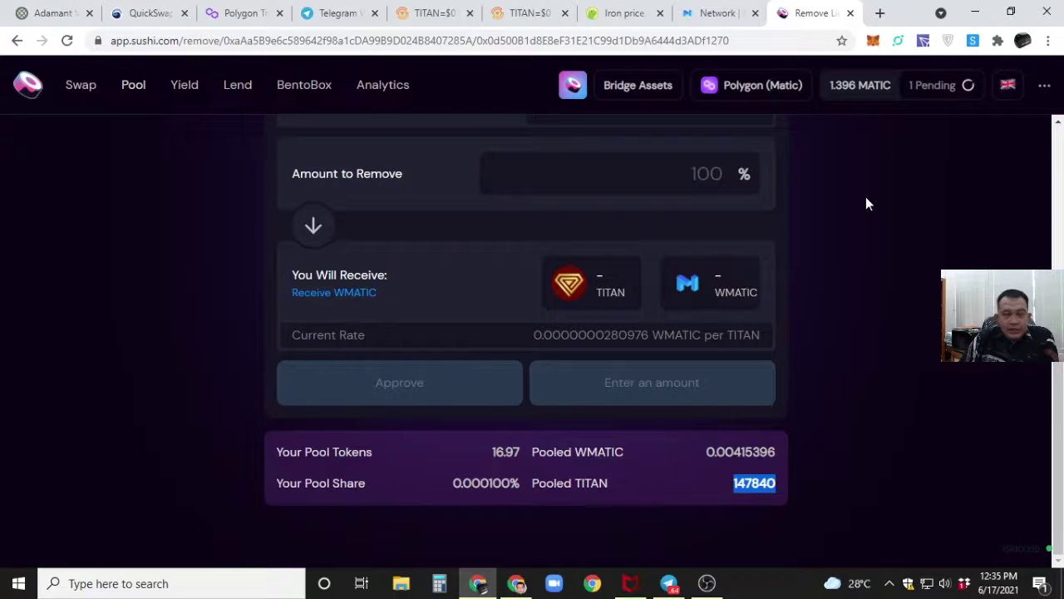
pyautogui.moveTo(706, 587)
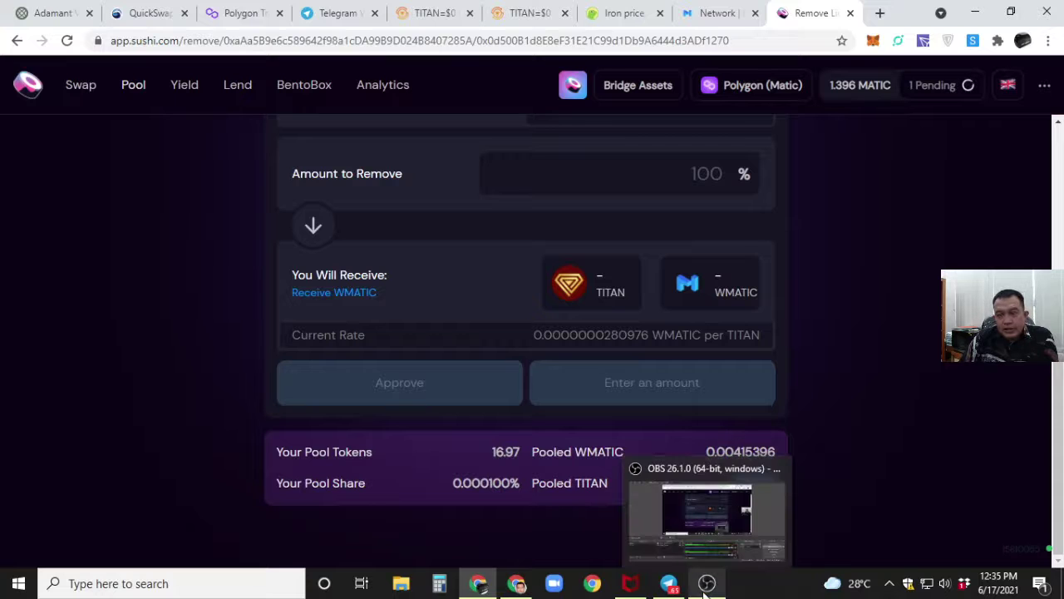
pyautogui.click(726, 528)
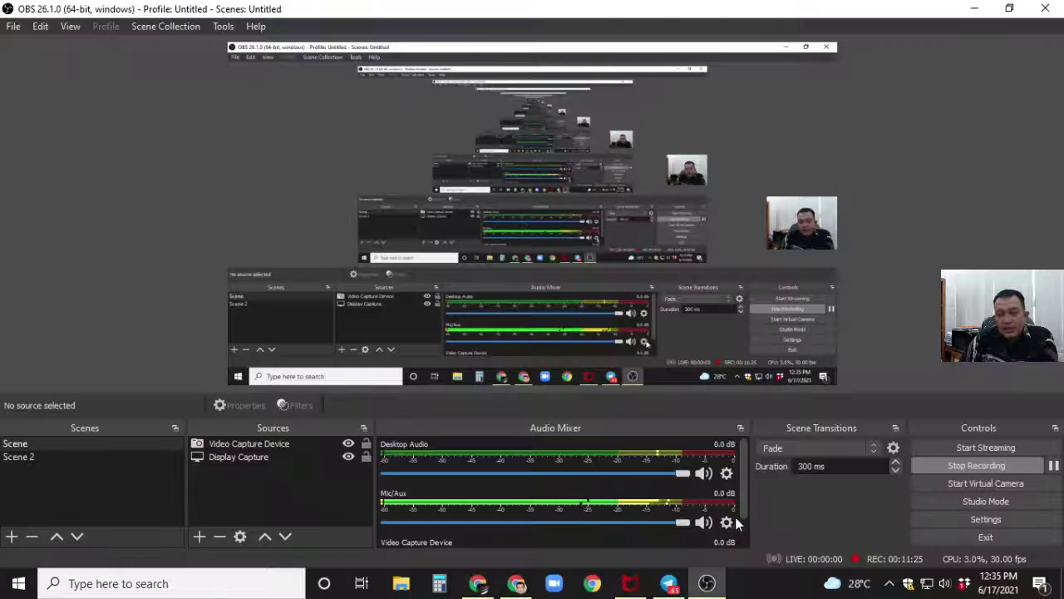